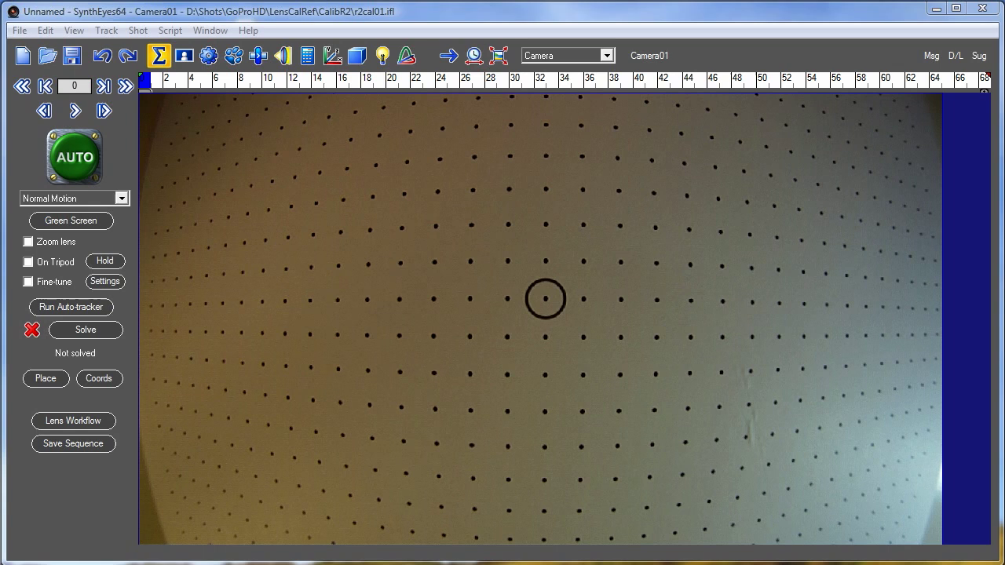
# - Create lens grid trackers on the grid dots and play the shot to track them through frame 68
pyautogui.moveTo(146, 83)
pyautogui.mouseDown()
pyautogui.moveTo(655, 148)
pyautogui.moveTo(823, 154)
pyautogui.moveTo(983, 132)
pyautogui.moveTo(722, 149)
pyautogui.moveTo(109, 130)
pyautogui.moveTo(327, 123)
pyautogui.moveTo(810, 146)
pyautogui.moveTo(917, 118)
pyautogui.moveTo(971, 155)
pyautogui.moveTo(623, 157)
pyautogui.moveTo(88, 137)
pyautogui.moveTo(982, 193)
pyautogui.moveTo(110, 177)
pyautogui.moveTo(149, 187)
pyautogui.moveTo(771, 234)
pyautogui.moveTo(982, 235)
pyautogui.moveTo(385, 201)
pyautogui.moveTo(206, 217)
pyautogui.moveTo(405, 242)
pyautogui.moveTo(783, 247)
pyautogui.moveTo(143, 159)
pyautogui.moveTo(136, 124)
pyautogui.mouseUp()
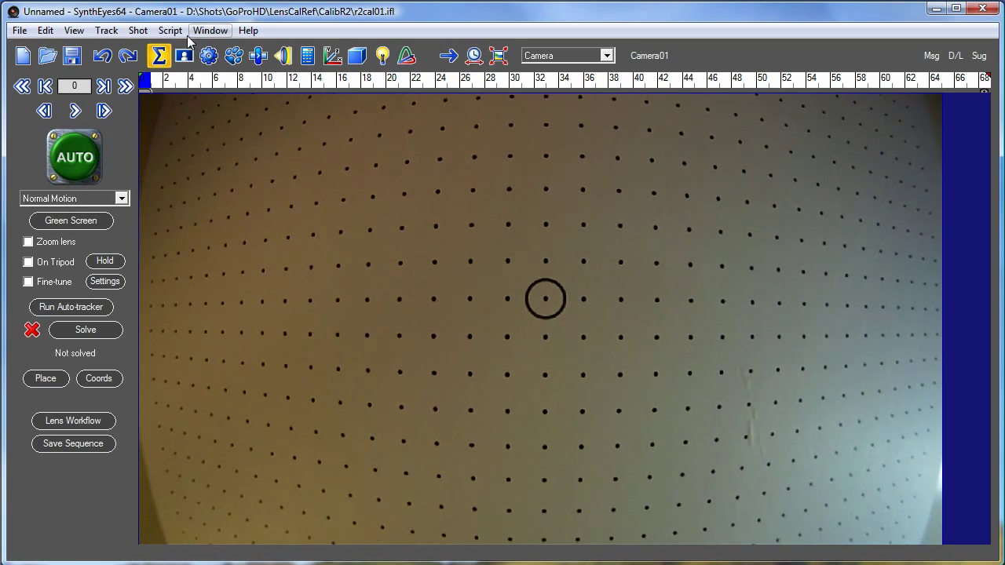
pyautogui.click(138, 32)
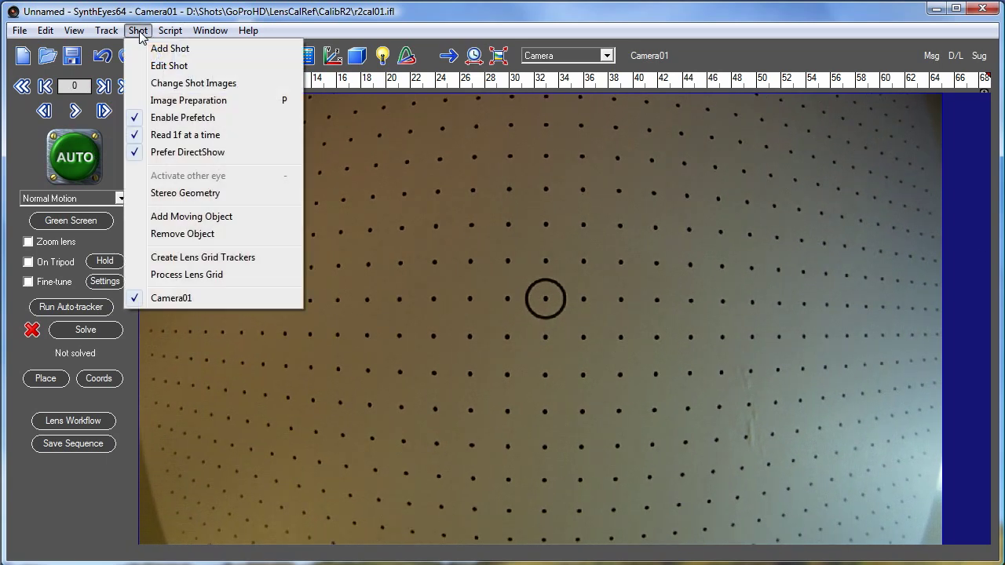
pyautogui.click(190, 257)
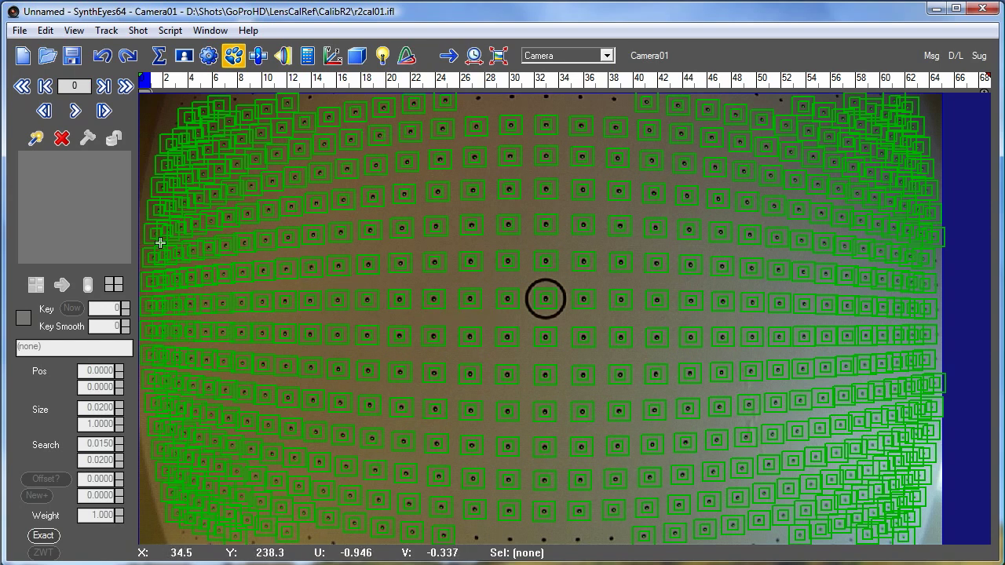
pyautogui.click(75, 111)
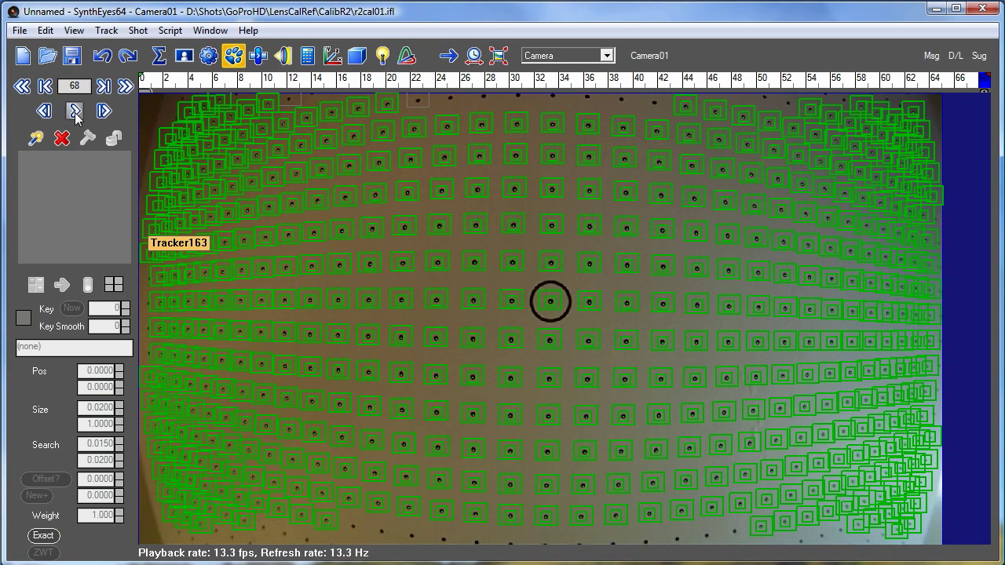
# - Select all 499 grid trackers, lock them, and scrub the timeline to review
pyautogui.hotkey('ctrl', 'a')
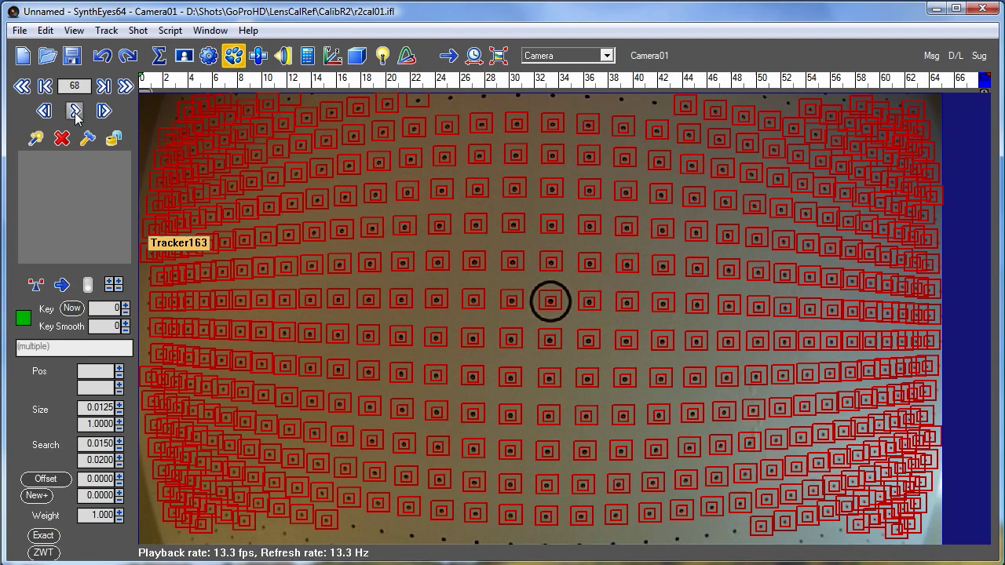
pyautogui.hotkey('ctrl', 'l')
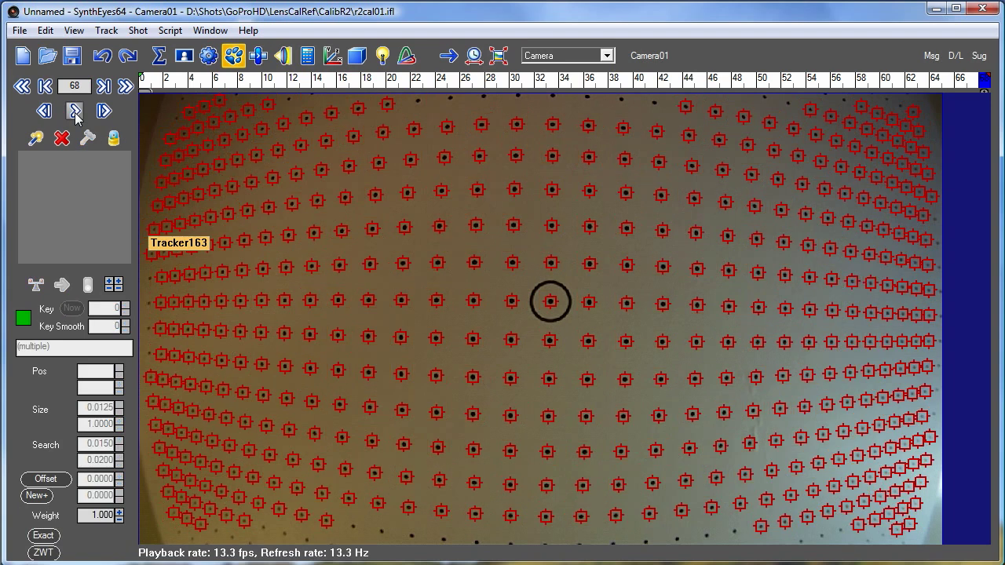
pyautogui.click(169, 84)
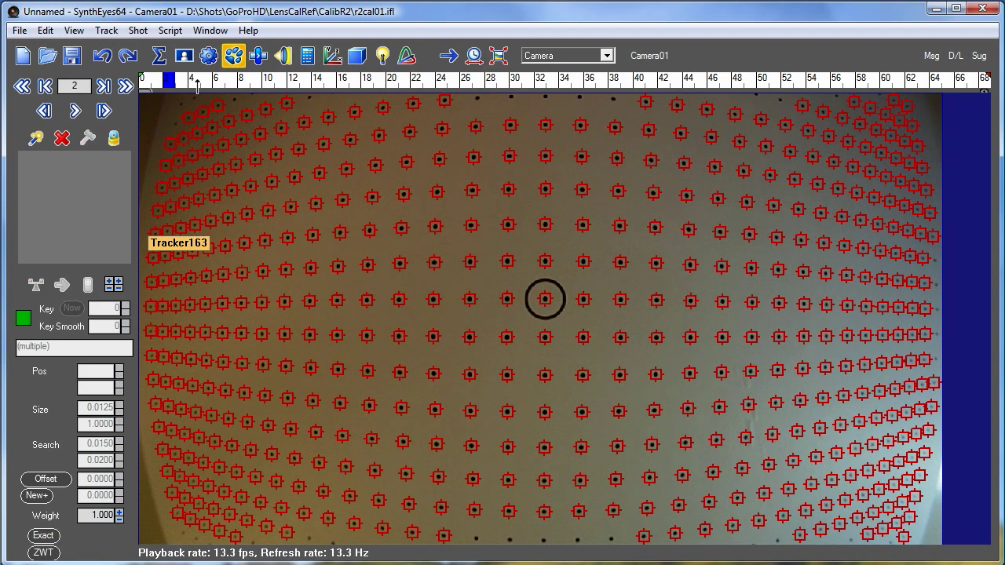
pyautogui.moveTo(197, 84)
pyautogui.mouseDown()
pyautogui.moveTo(985, 118)
pyautogui.moveTo(123, 69)
pyautogui.mouseUp()
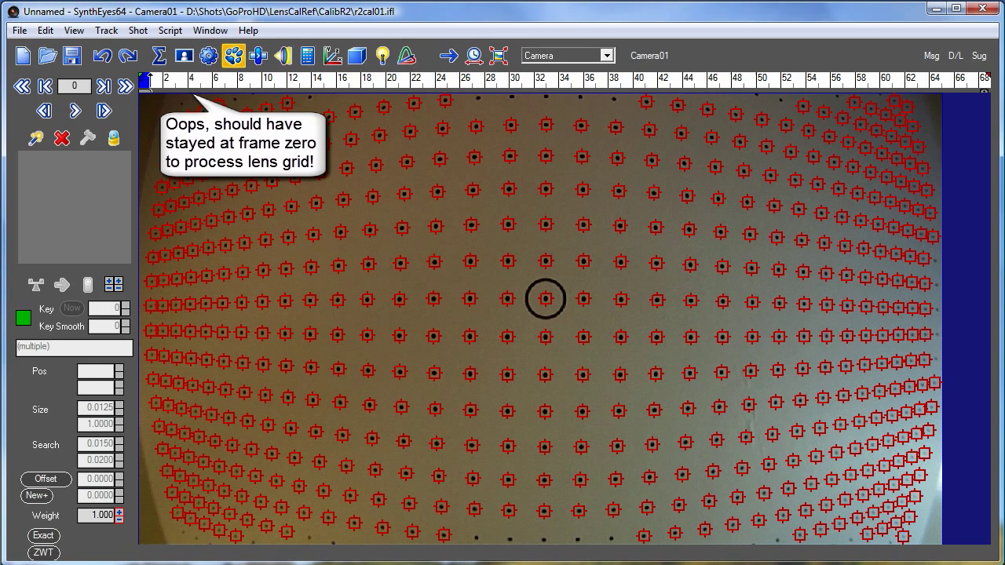
# - Move to frame 33 and launch Process Lens Grid from the Shot menu
pyautogui.moveTo(146, 78); pyautogui.dragTo(547, 79)
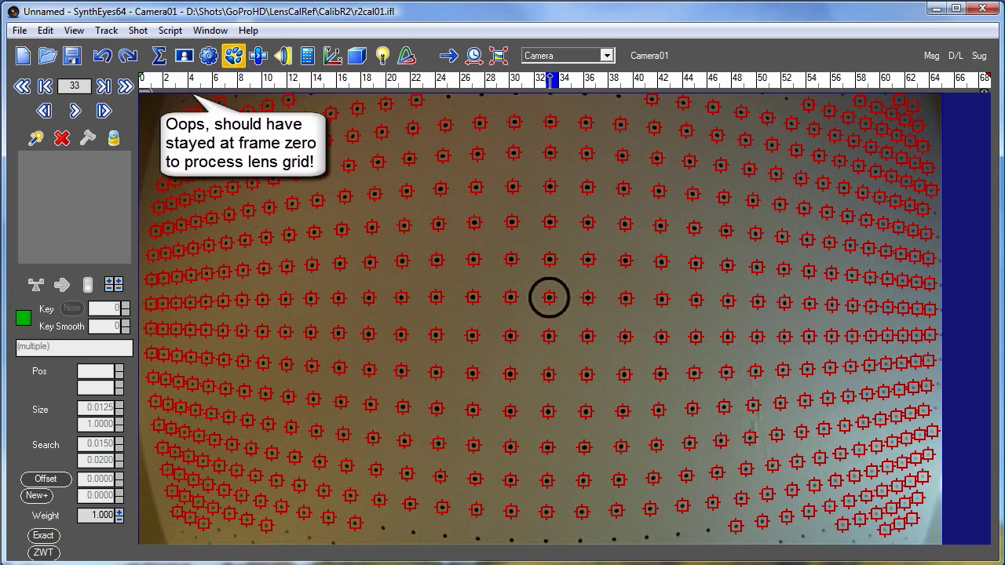
pyautogui.click(136, 31)
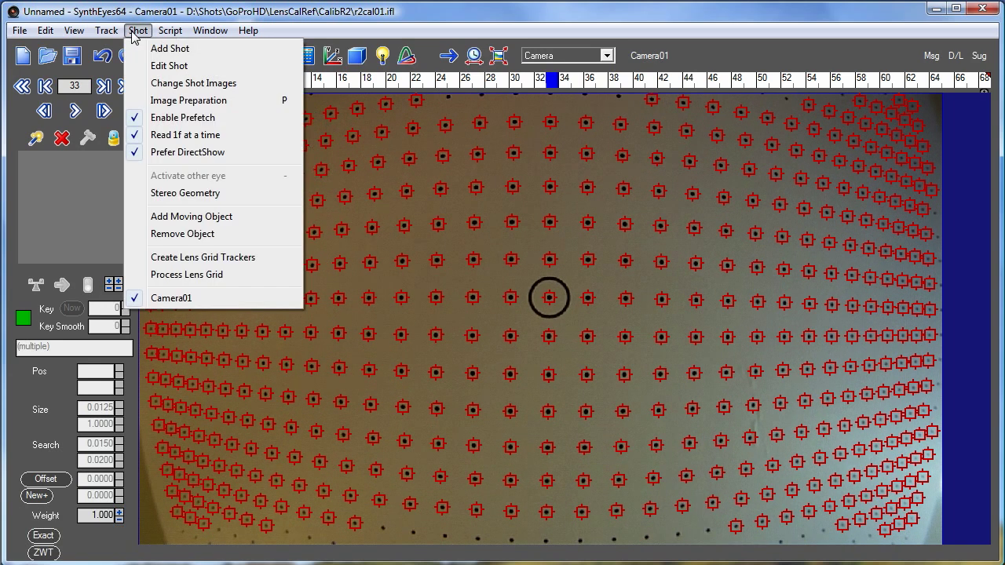
pyautogui.click(187, 275)
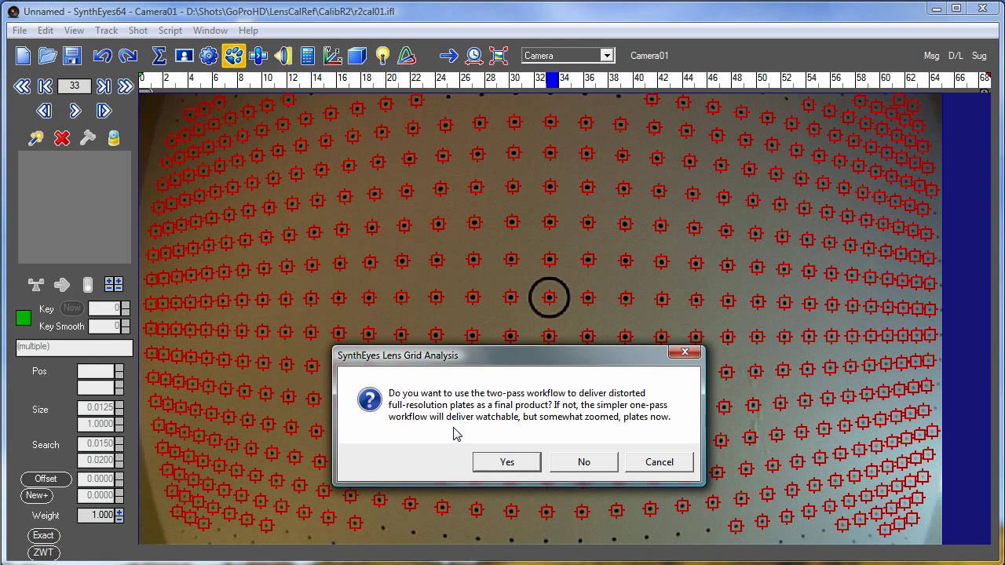
# - Accept the two-pass distorted-plate workflow and enable higher-order fitting for the wide lens
pyautogui.click(484, 463)
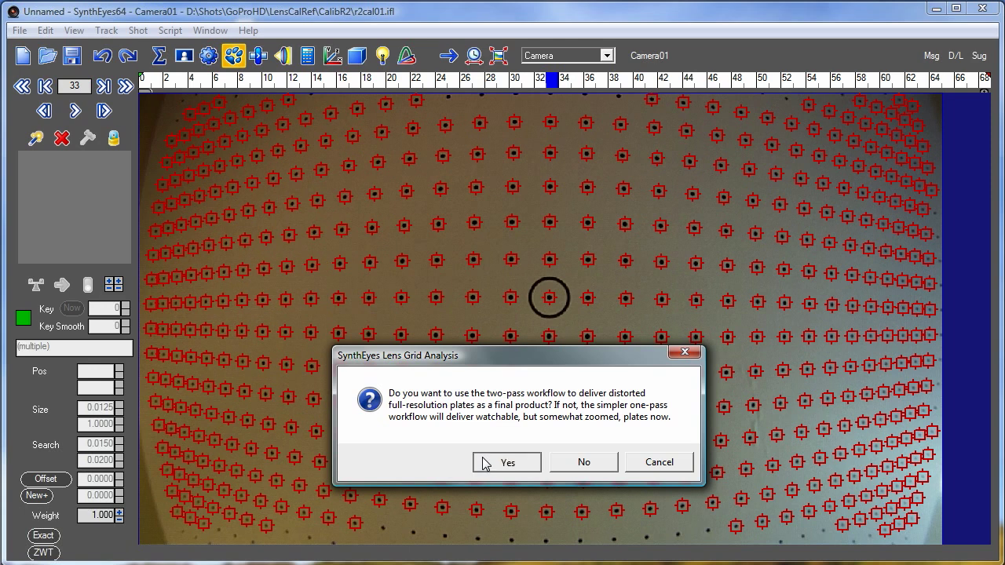
pyautogui.click(484, 463)
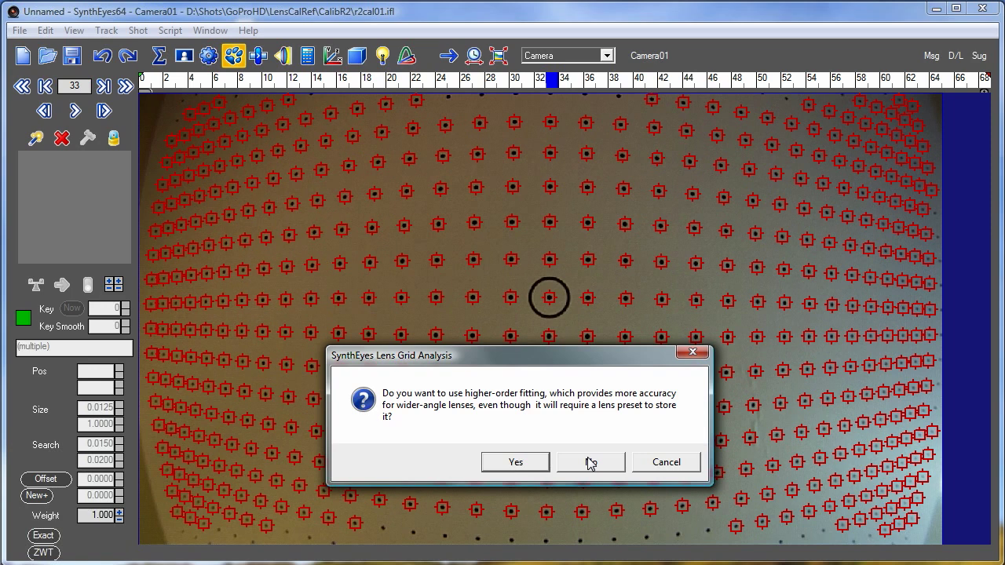
pyautogui.click(496, 469)
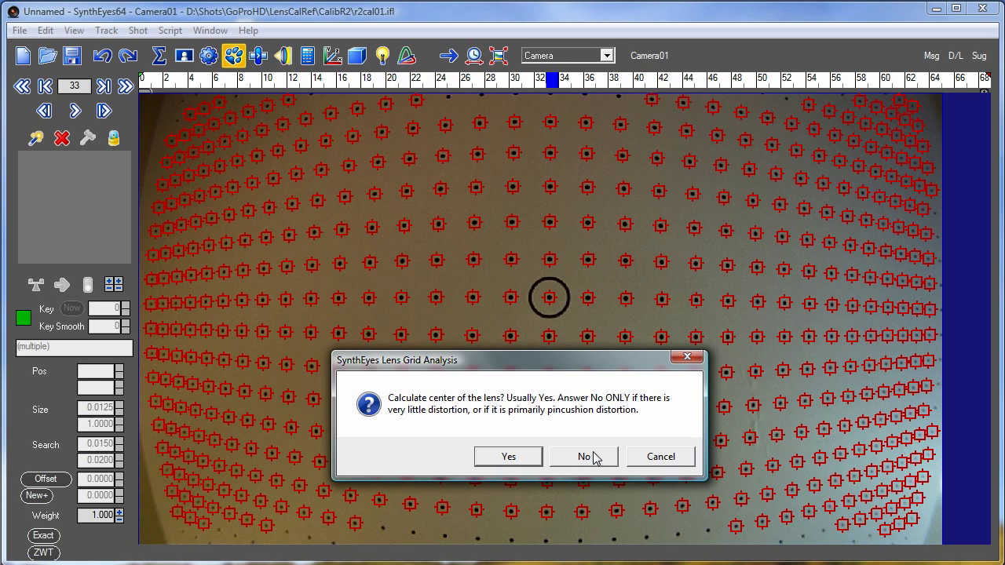
# - Answer the lens-centre question and save preset r2cal01.lni, replacing the existing file
pyautogui.click(499, 457)
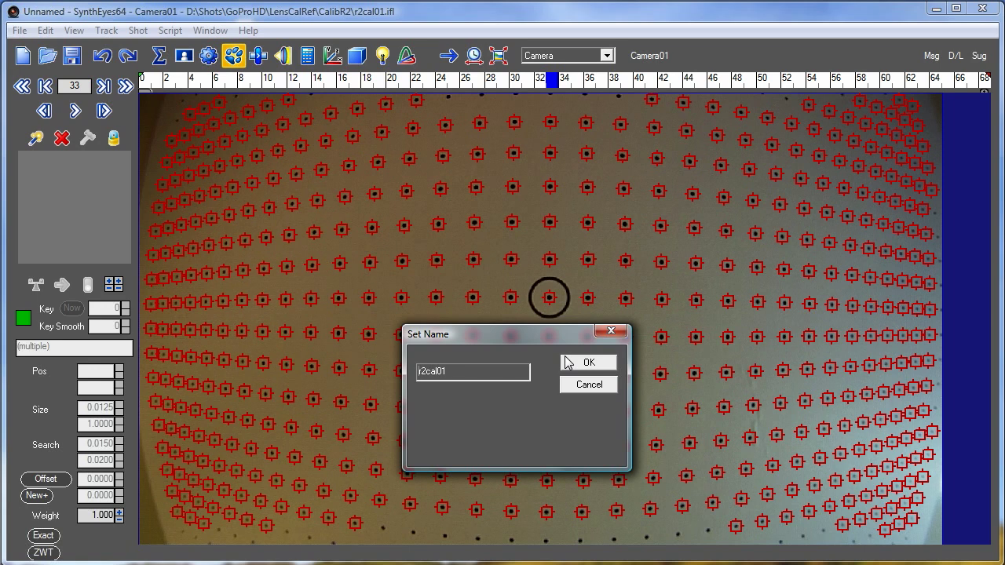
pyautogui.click(567, 361)
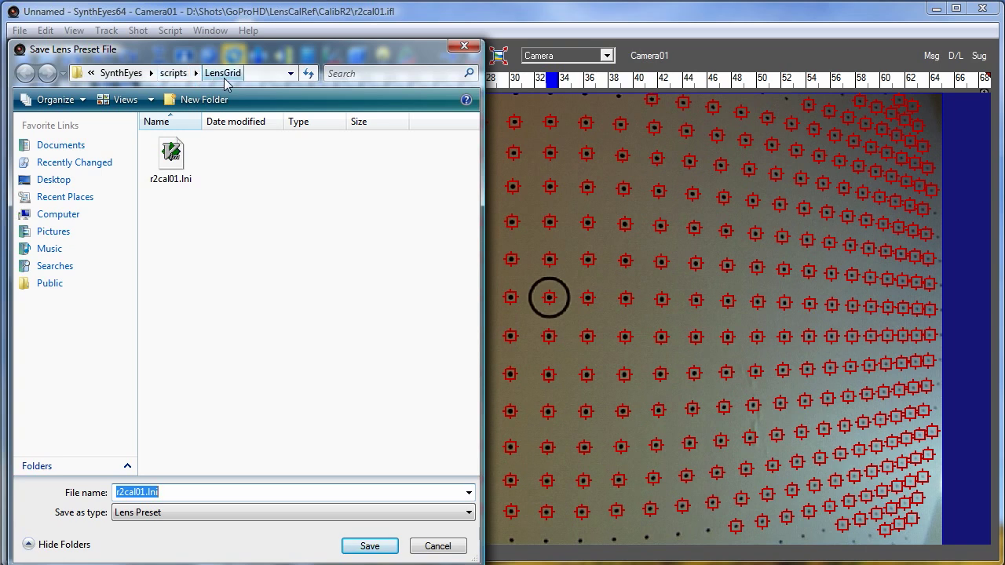
pyautogui.click(366, 547)
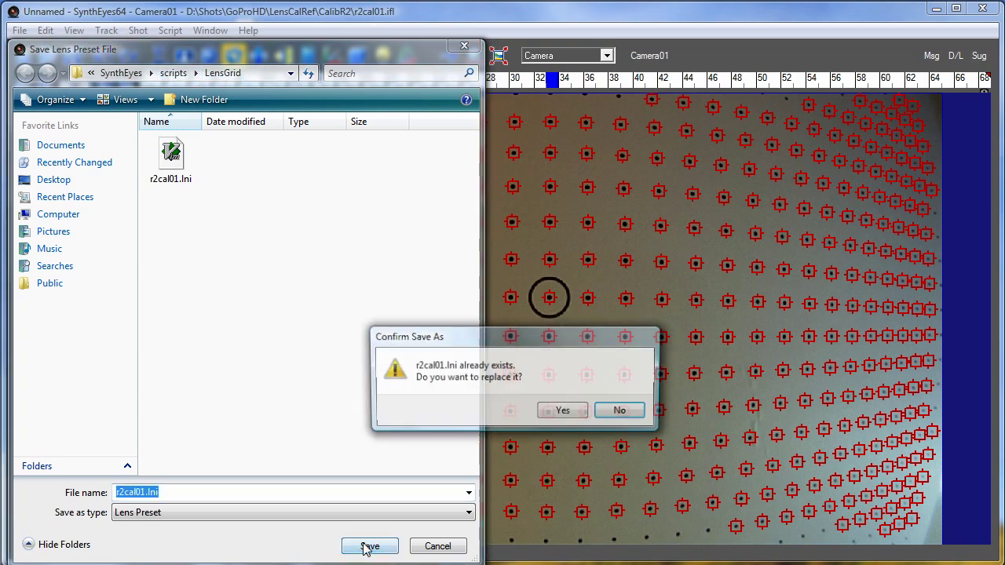
pyautogui.click(567, 411)
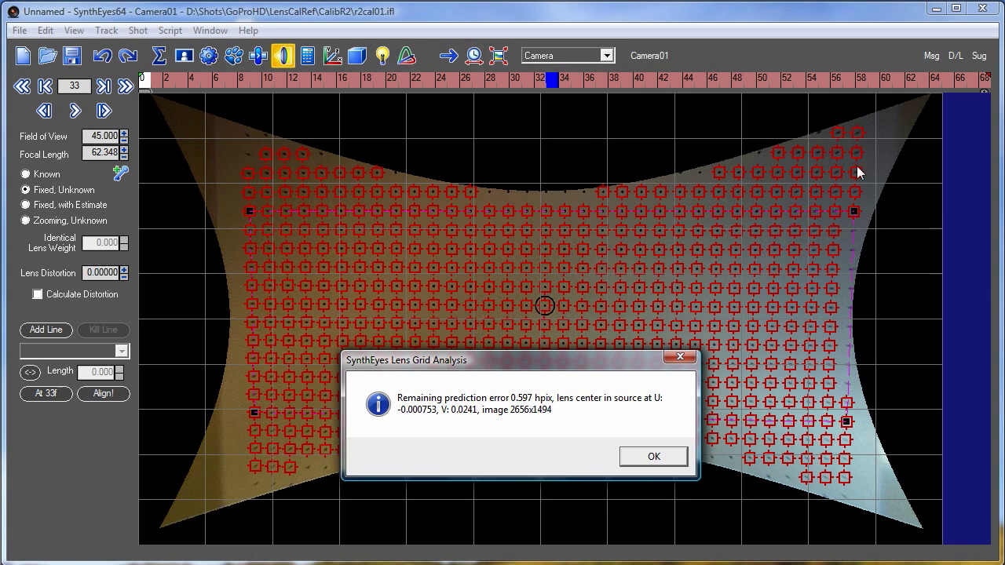
# - Dismiss the analysis report, review the straightened grid, then undo the lens correction
pyautogui.click(649, 456)
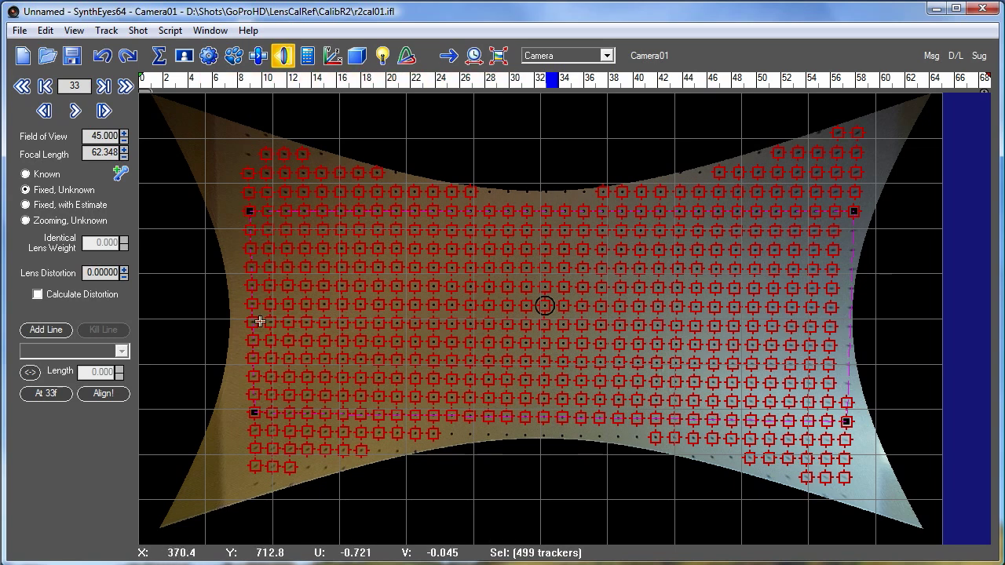
pyautogui.moveTo(224, 82); pyautogui.dragTo(752, 143)
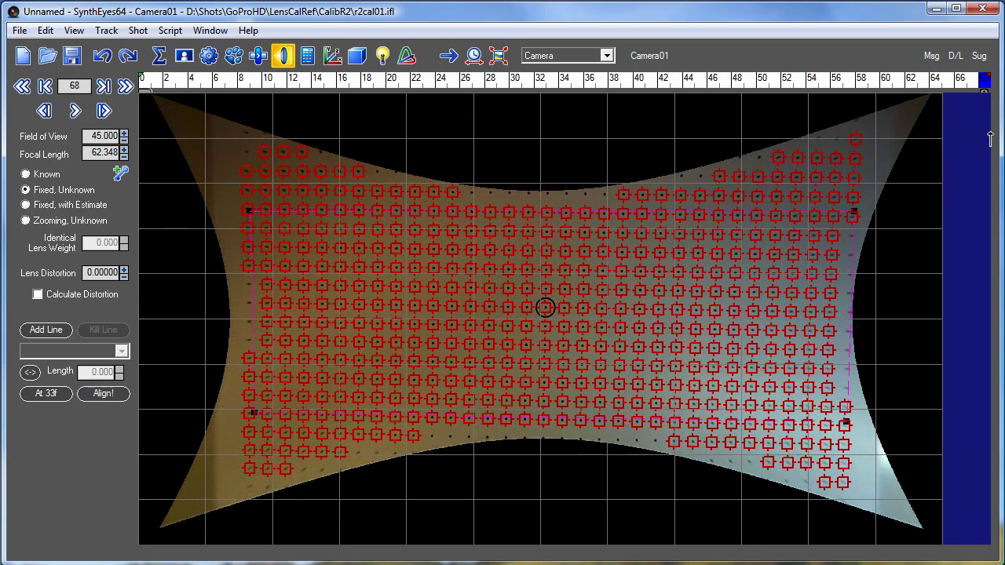
pyautogui.moveTo(752, 143)
pyautogui.mouseDown()
pyautogui.moveTo(206, 78)
pyautogui.moveTo(825, 116)
pyautogui.moveTo(726, 137)
pyautogui.moveTo(152, 109)
pyautogui.moveTo(429, 104)
pyautogui.moveTo(872, 117)
pyautogui.moveTo(567, 131)
pyautogui.moveTo(244, 81)
pyautogui.moveTo(909, 125)
pyautogui.moveTo(346, 126)
pyautogui.moveTo(552, 107)
pyautogui.moveTo(924, 125)
pyautogui.moveTo(236, 110)
pyautogui.mouseUp()
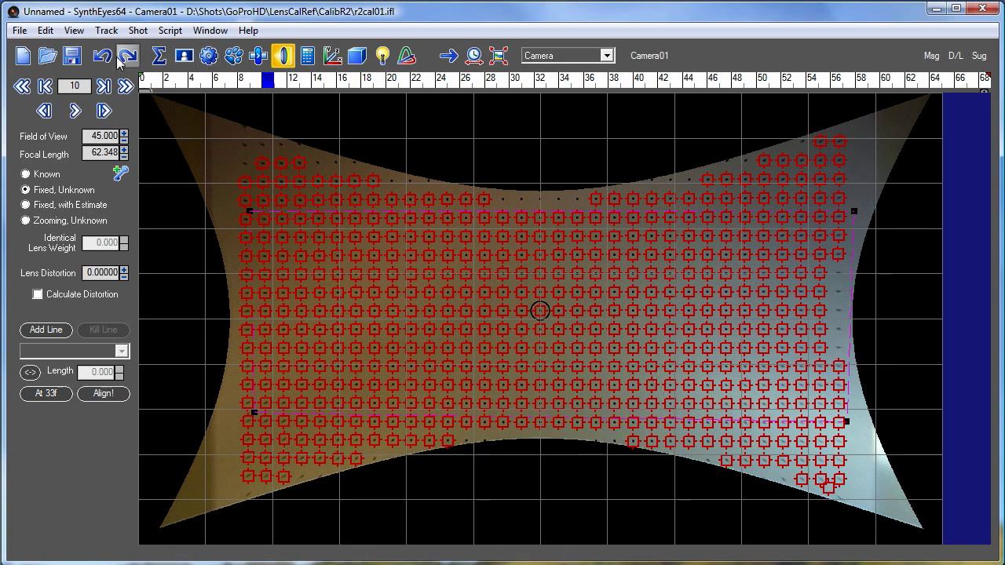
pyautogui.click(103, 56)
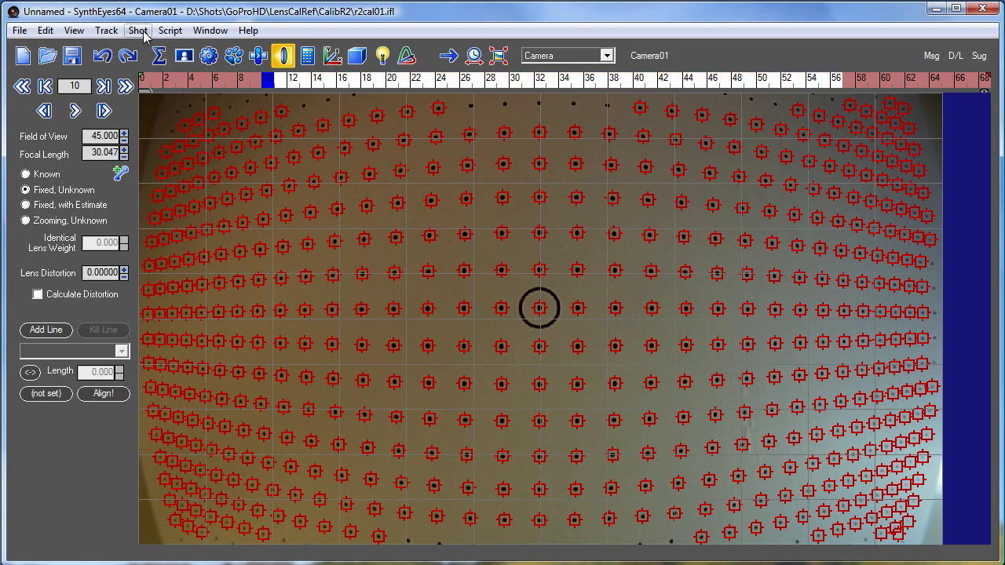
# - Rerun Process Lens Grid with higher-order fitting, saving over the r2cal01.lni preset
pyautogui.click(137, 30)
pyautogui.click(208, 275)
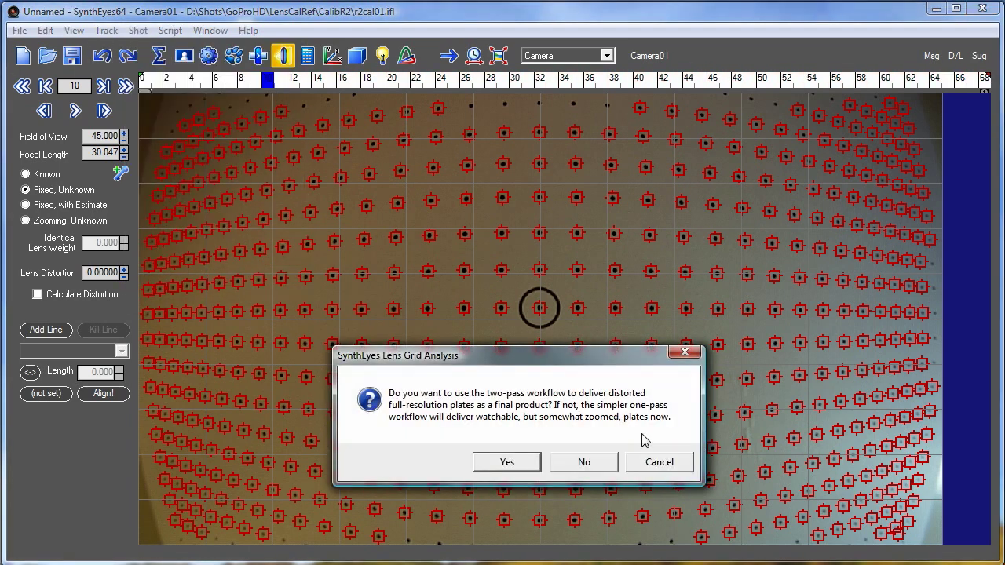
pyautogui.click(580, 466)
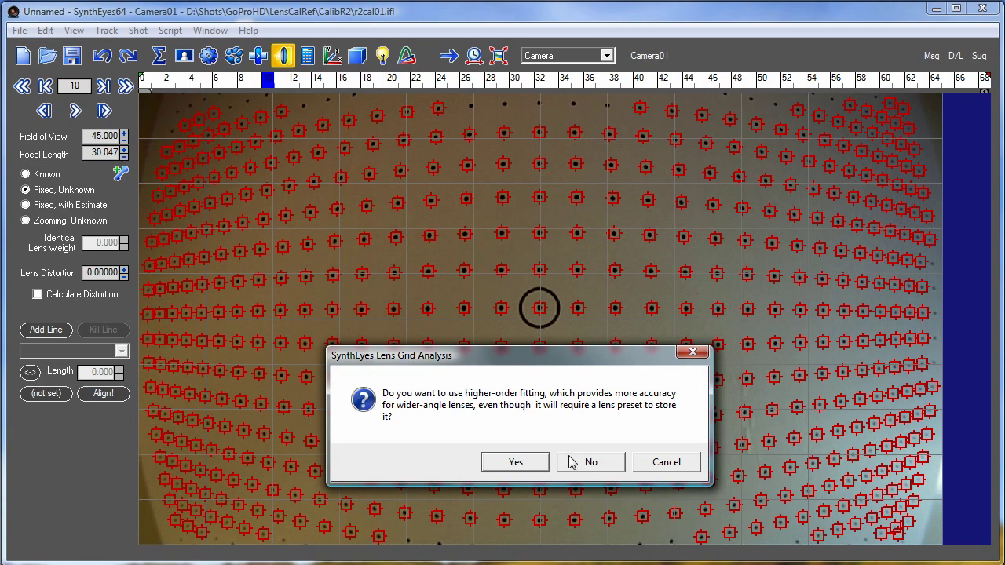
pyautogui.click(518, 463)
pyautogui.click(518, 456)
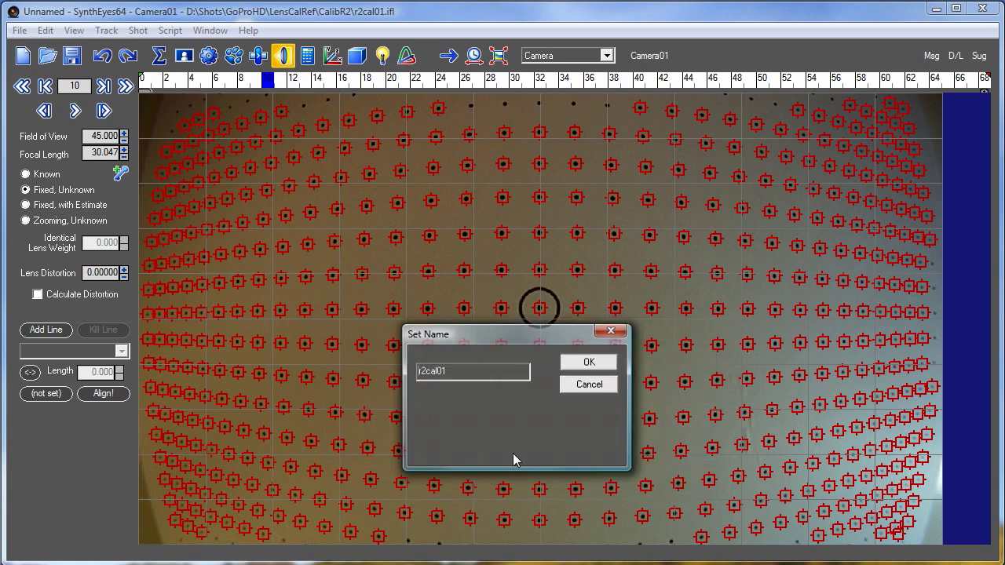
pyautogui.click(594, 364)
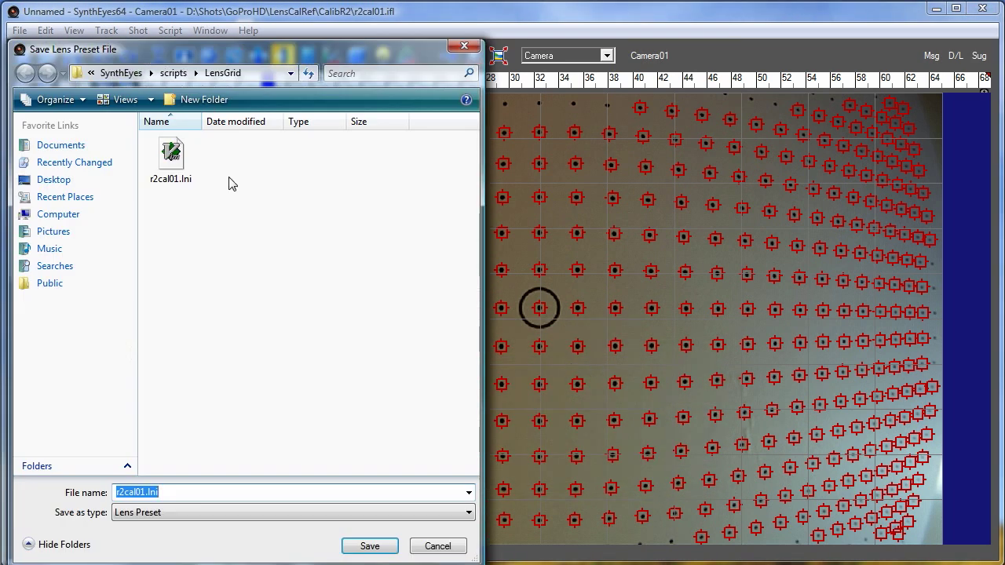
pyautogui.doubleClick(171, 157)
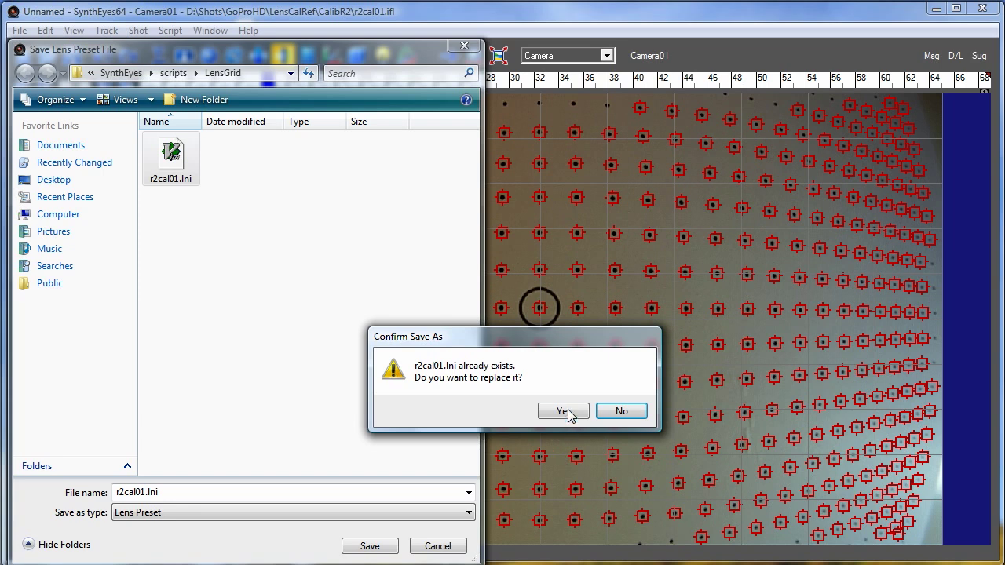
pyautogui.click(570, 412)
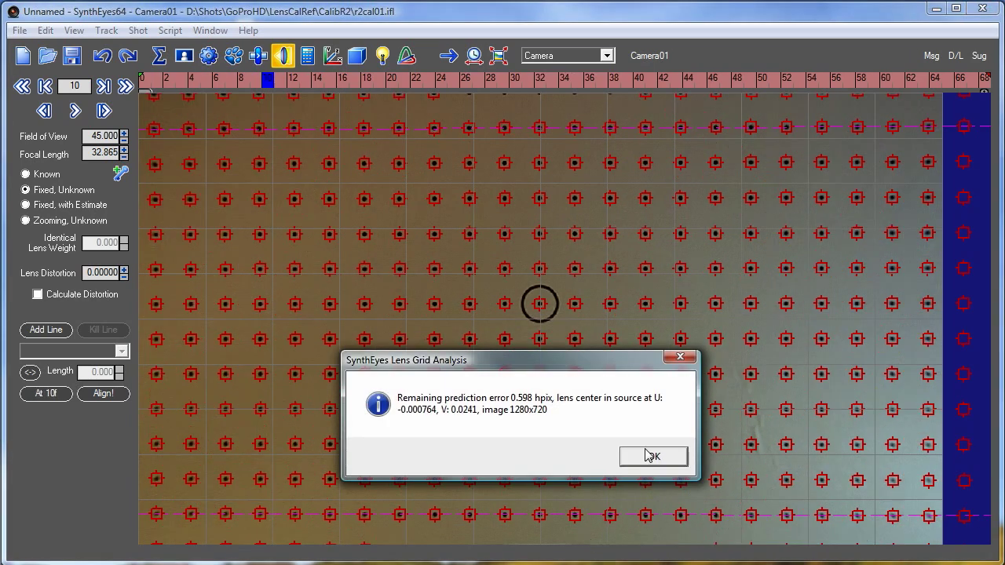
# - Dismiss the 0.598-pixel error report and scrub the straightened frames to frame 54
pyautogui.click(646, 460)
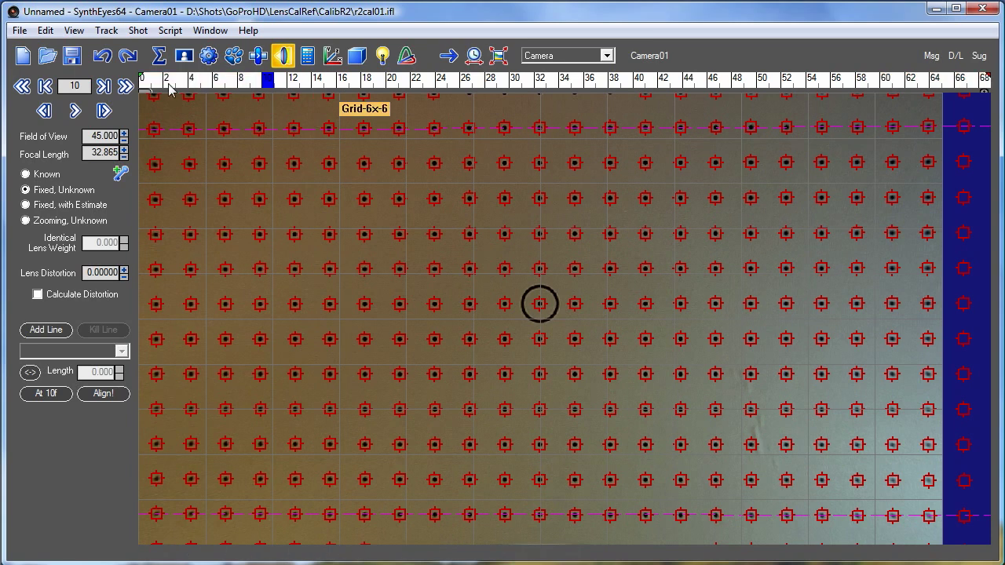
pyautogui.moveTo(171, 89)
pyautogui.mouseDown()
pyautogui.moveTo(956, 98)
pyautogui.moveTo(275, 92)
pyautogui.mouseUp()
pyautogui.moveTo(275, 92)
pyautogui.mouseDown()
pyautogui.moveTo(71, 90)
pyautogui.moveTo(233, 76)
pyautogui.moveTo(810, 78)
pyautogui.mouseUp()
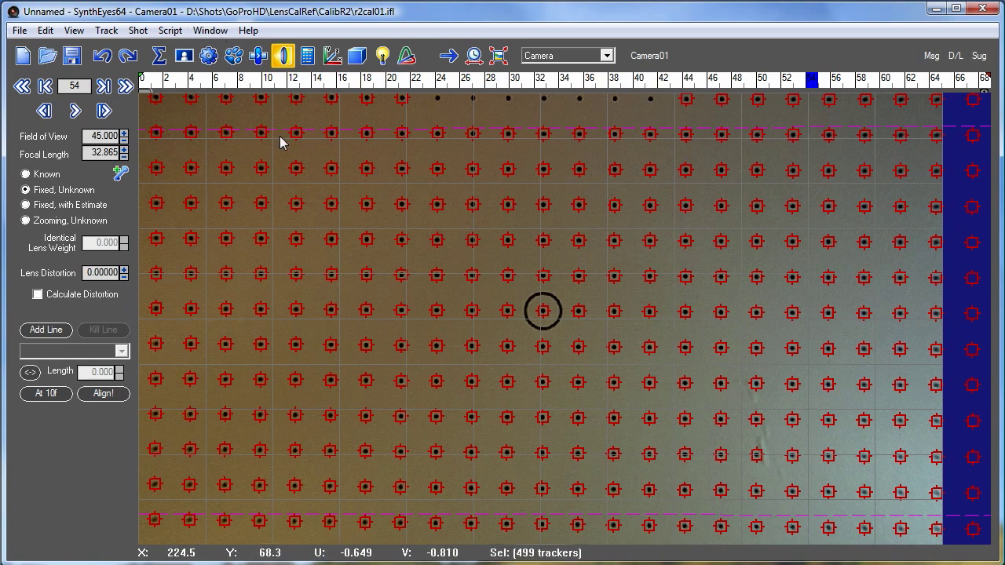
# - Open Image Preparation with P, close the Explorer window, and choose the r2cal01 lens preset
pyautogui.press('p')
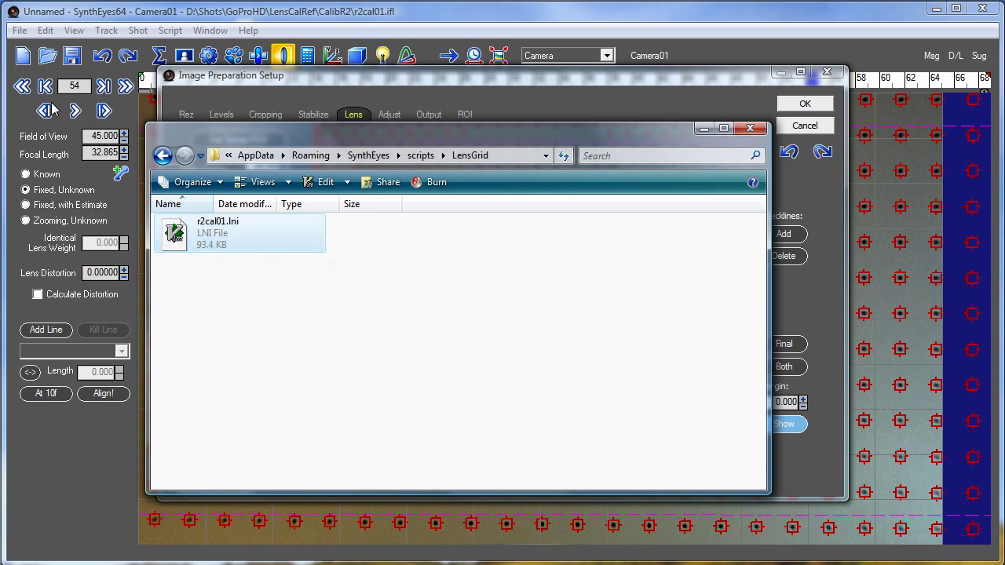
pyautogui.click(749, 128)
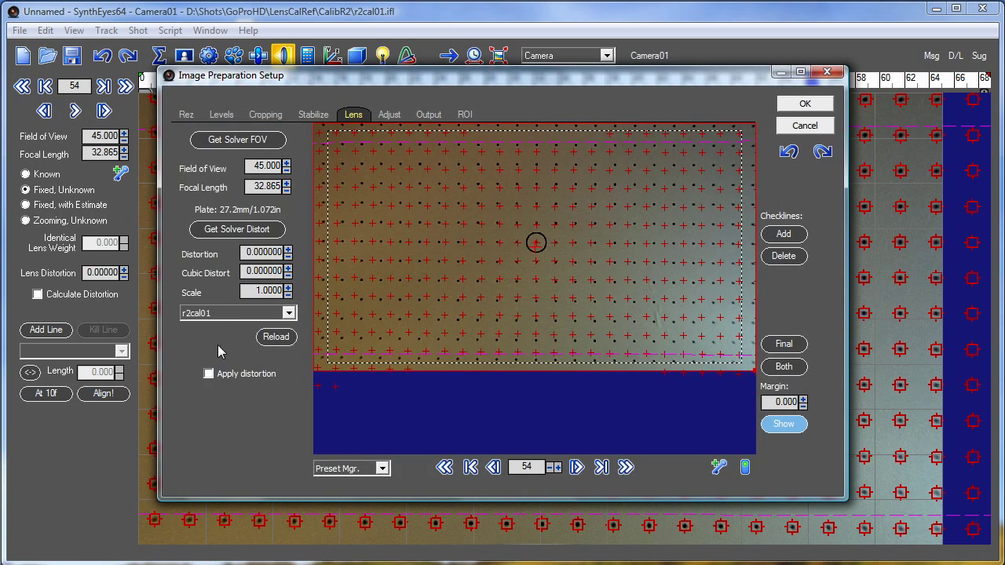
pyautogui.click(211, 315)
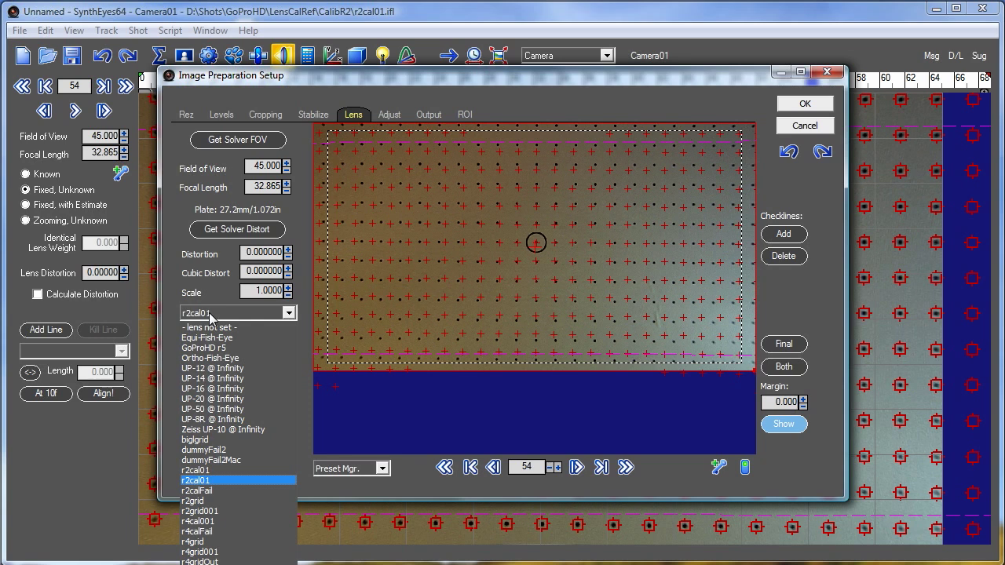
pyautogui.click(210, 315)
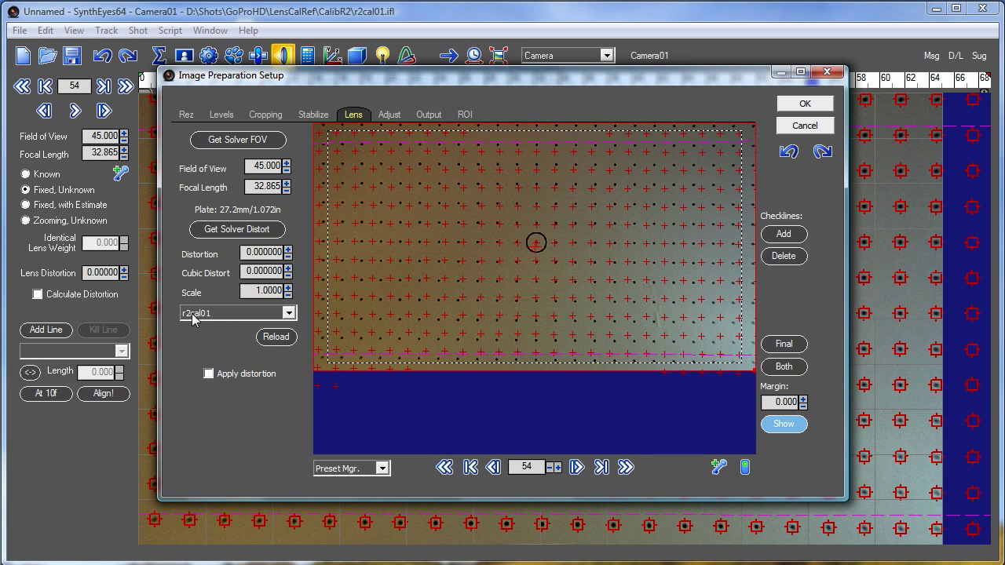
# - Inspect the Cropping, Stabilize and Lens tabs, ending on Adjust with Delta Zoom 0.9363
pyautogui.click(274, 120)
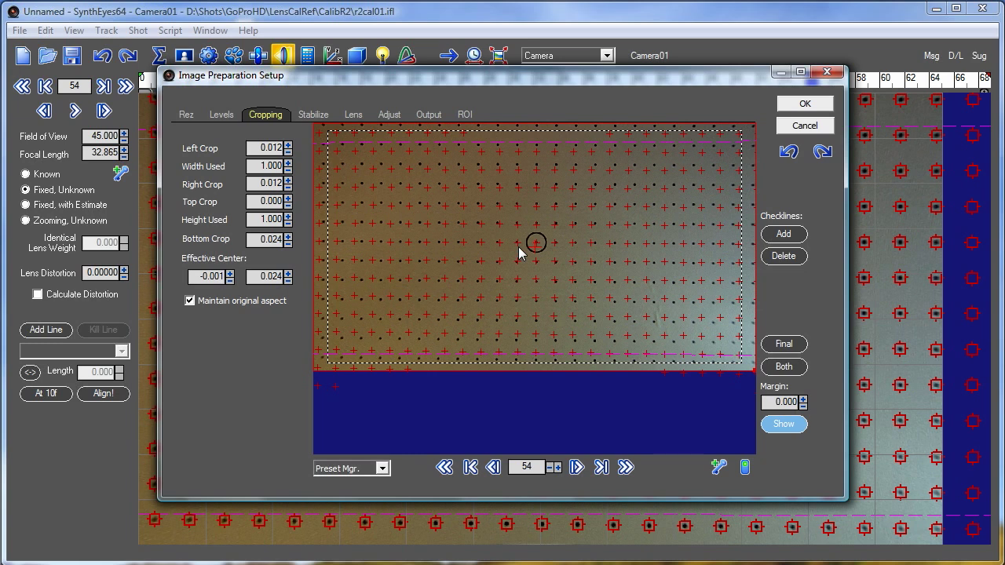
pyautogui.click(318, 117)
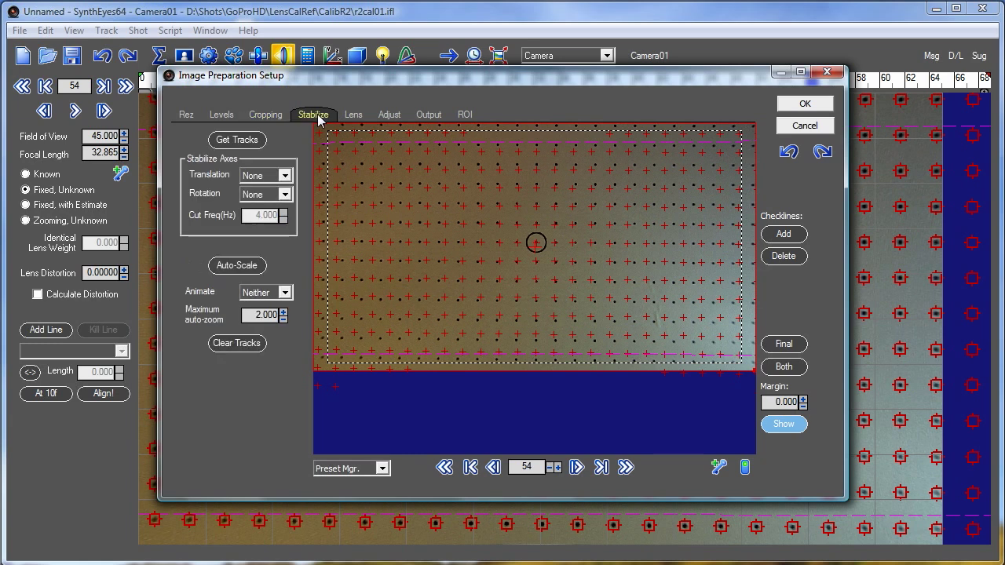
pyautogui.click(355, 116)
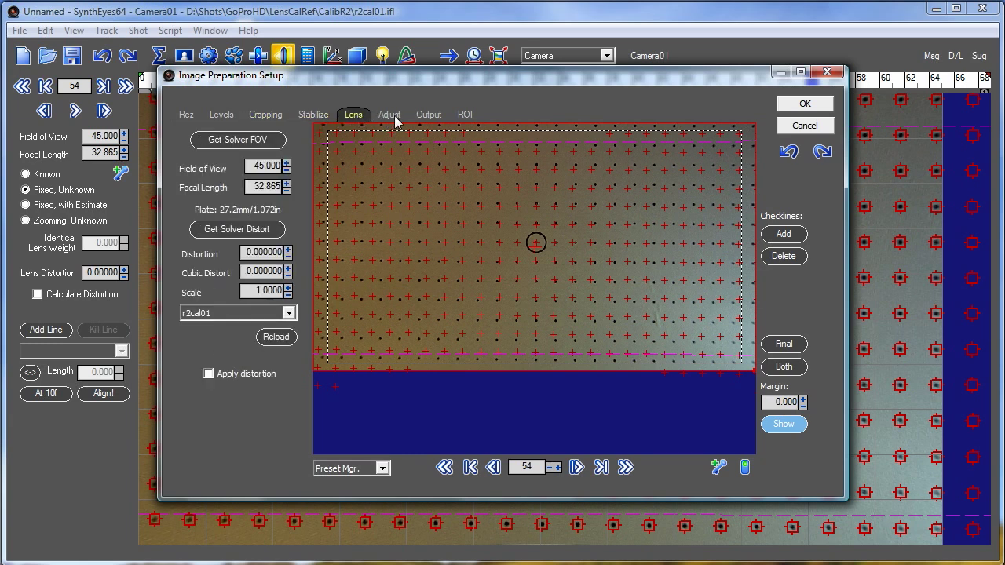
pyautogui.click(393, 116)
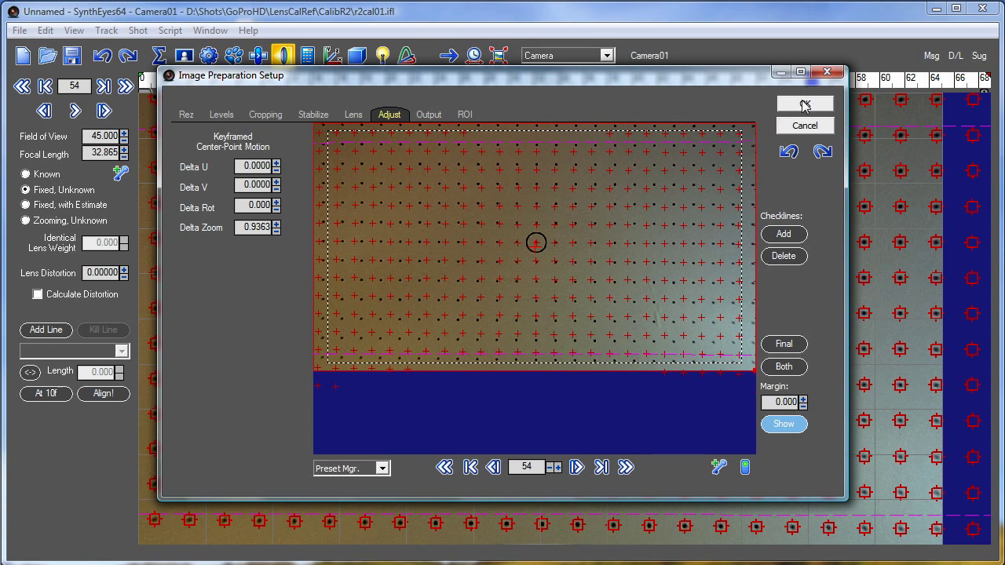
# - Accept the Image Preparation settings, leaving the straightened lens grid shown at frame 54
pyautogui.click(828, 73)
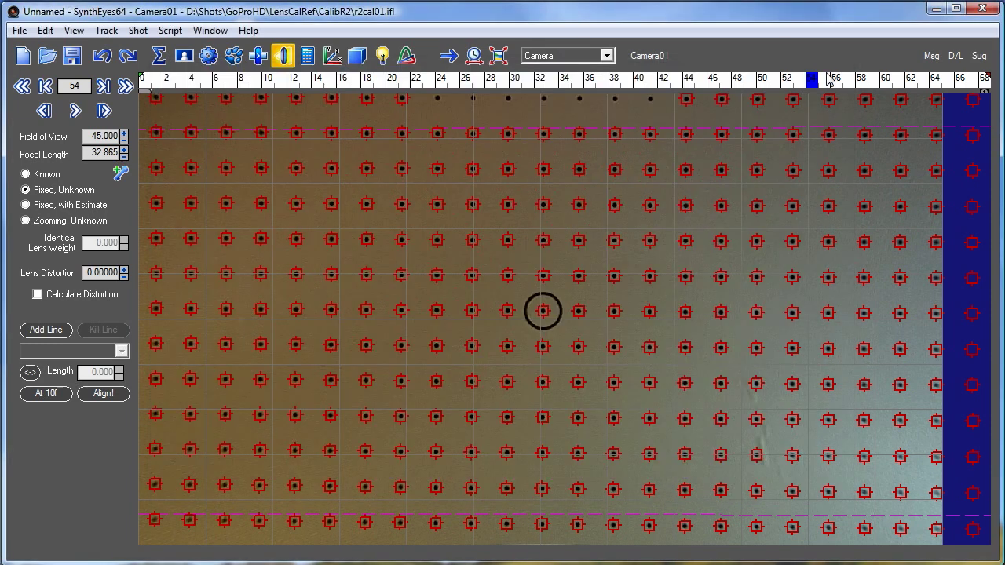